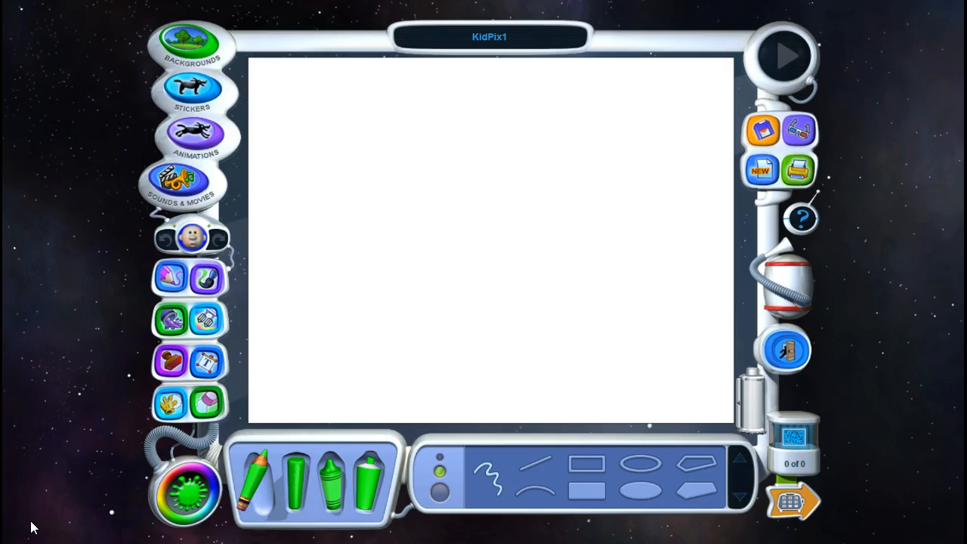
Step: Draw the straight edges of the Texas outline's panhandle and western border in black with the pencil's line tool
click(155, 491)
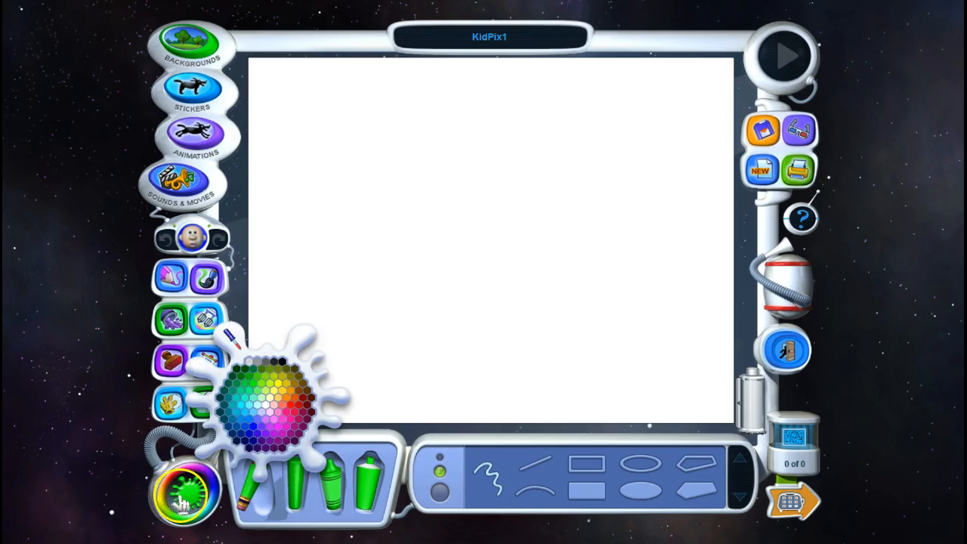
click(282, 361)
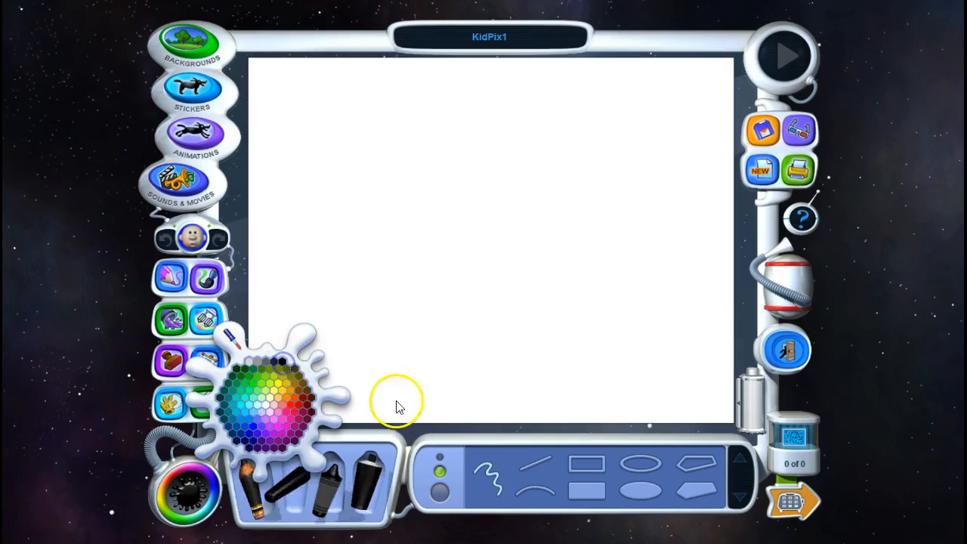
click(537, 469)
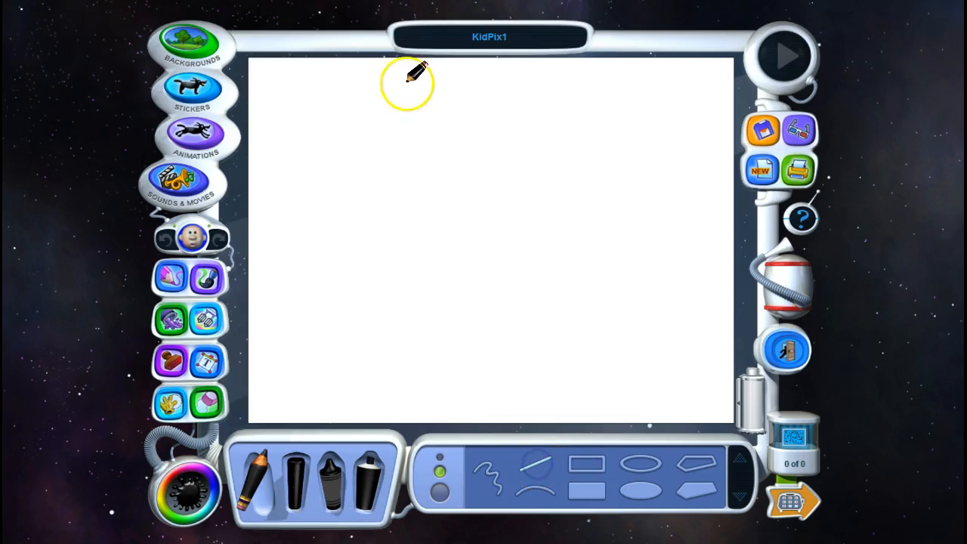
click(477, 90)
mouse_move(477, 90)
mouse_down()
mouse_move(398, 90)
mouse_move(403, 213)
mouse_move(317, 213)
mouse_up()
Step: Complete the Texas outline with the panhandle's eastern edge and freehand northern, eastern, coastal and southwestern borders back to the western tip
mouse_move(479, 91)
mouse_down()
mouse_move(479, 151)
mouse_move(595, 156)
mouse_move(616, 169)
mouse_move(619, 185)
mouse_move(630, 273)
mouse_move(542, 337)
mouse_move(550, 393)
mouse_up()
click(488, 474)
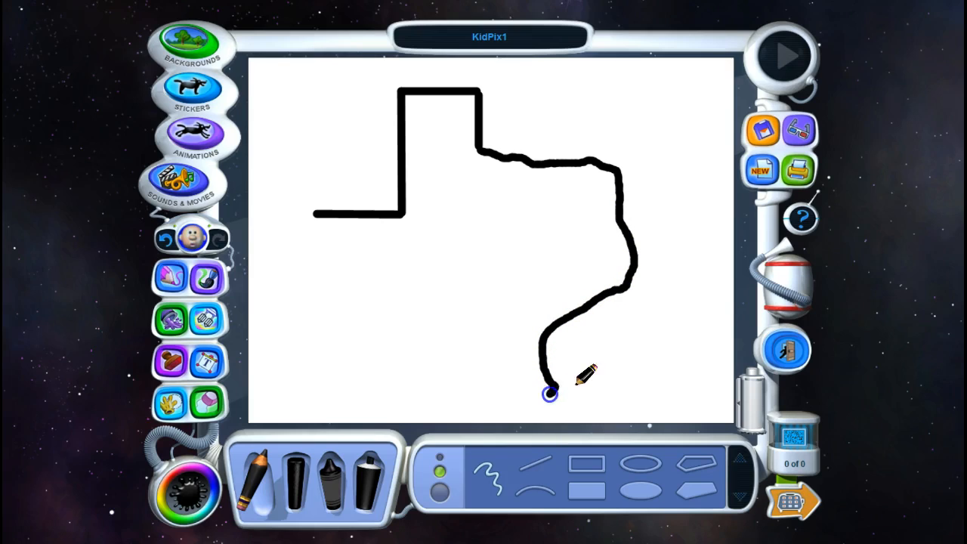
mouse_move(544, 394)
mouse_down()
mouse_move(497, 375)
mouse_move(459, 311)
mouse_move(412, 282)
mouse_up()
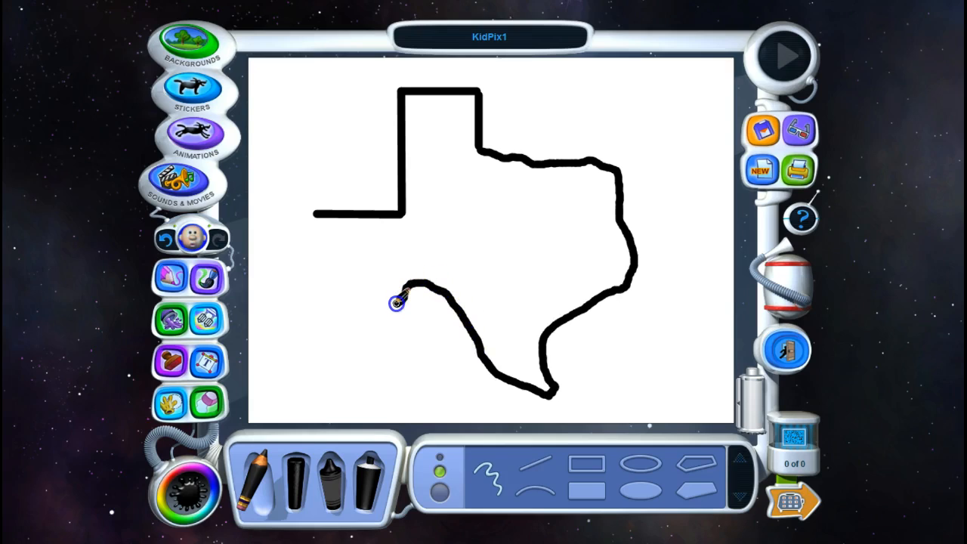
drag(382, 301, 326, 235)
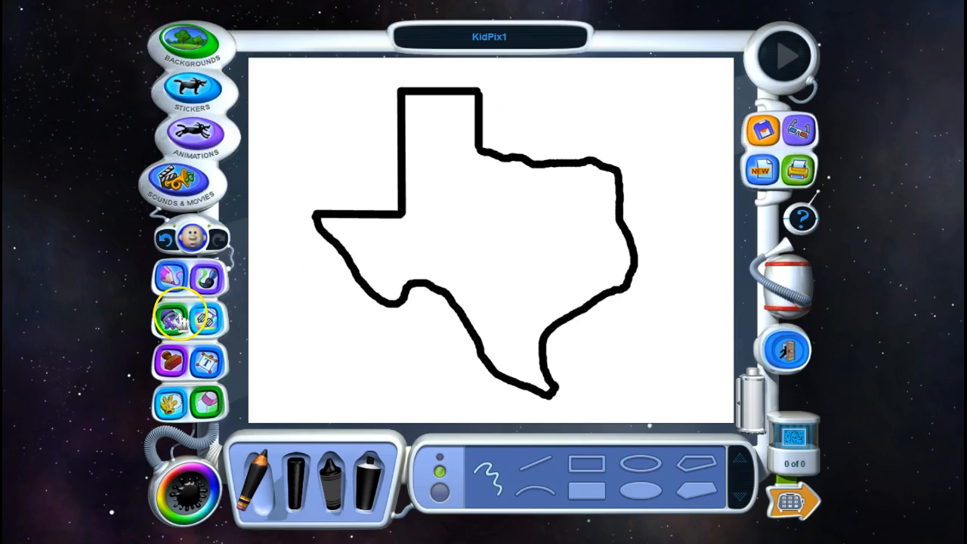
Step: Fill the inside of the Texas outline with solid blue
click(173, 320)
click(265, 457)
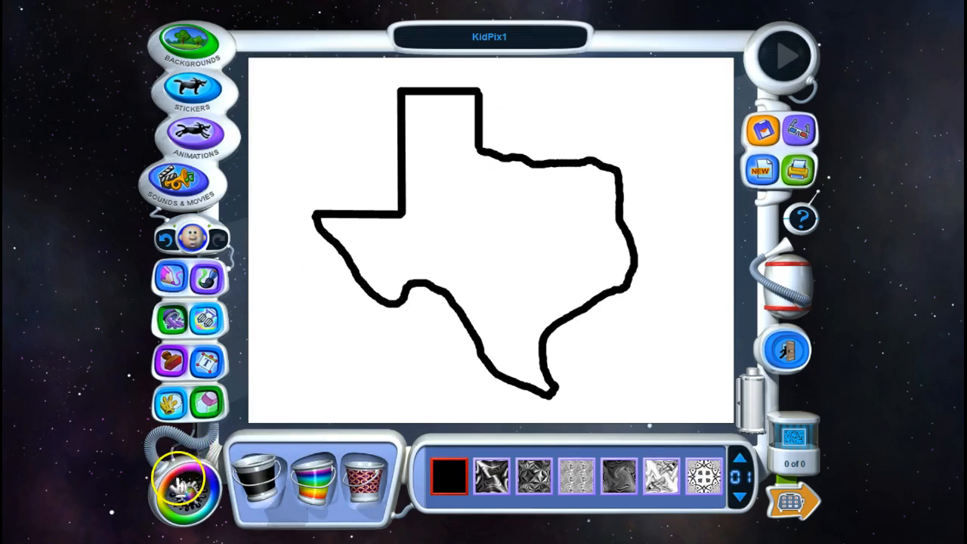
click(249, 428)
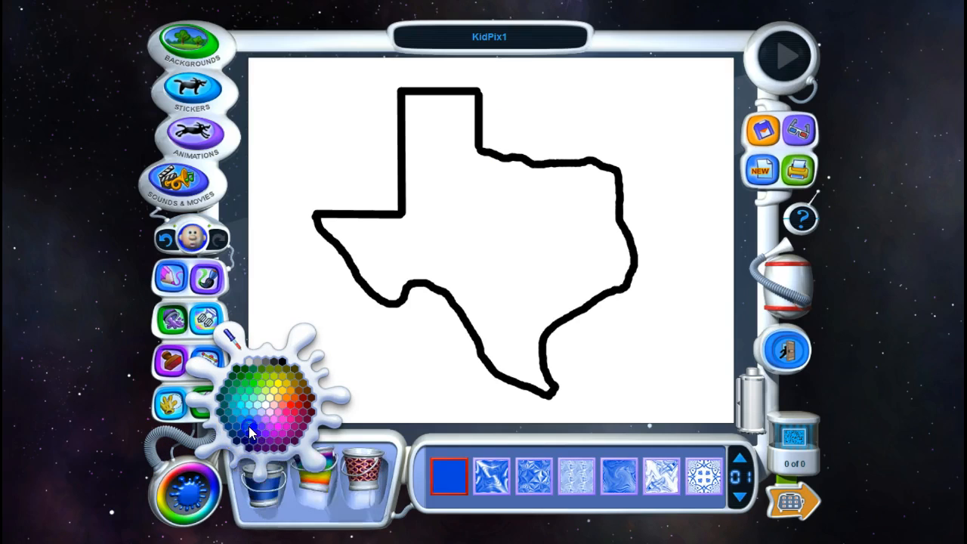
click(514, 176)
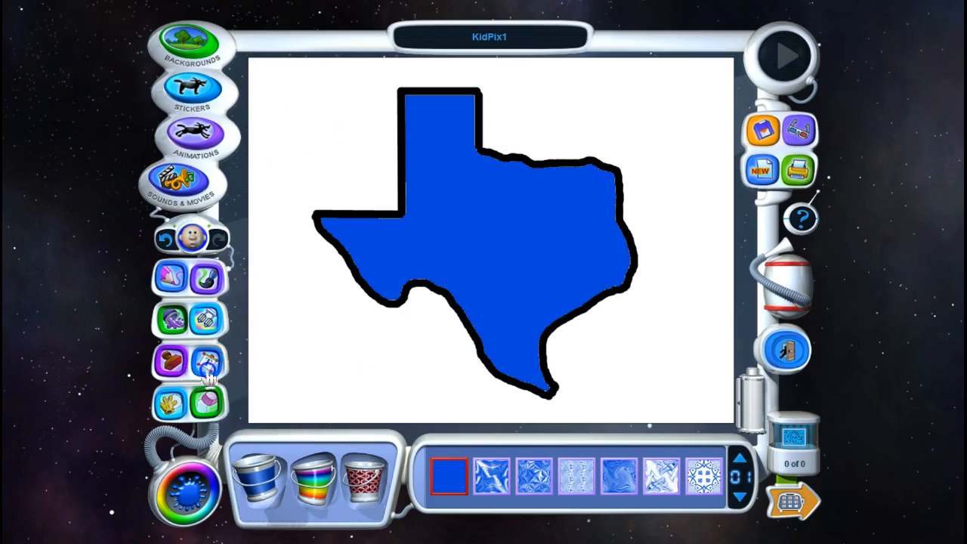
Step: Add the title "Texas" in black 48-point Arial and move it to the right of the panhandle
click(551, 74)
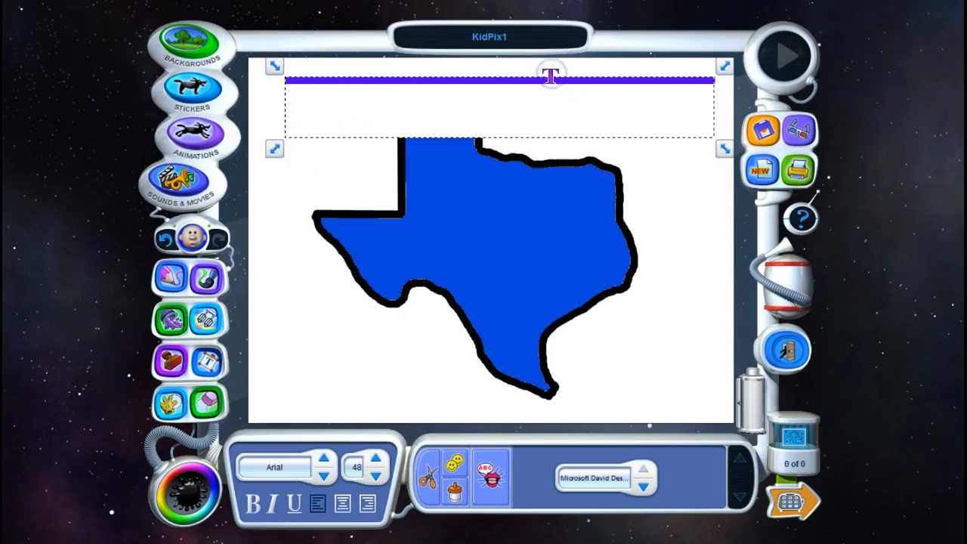
text(tTexas)
click(535, 66)
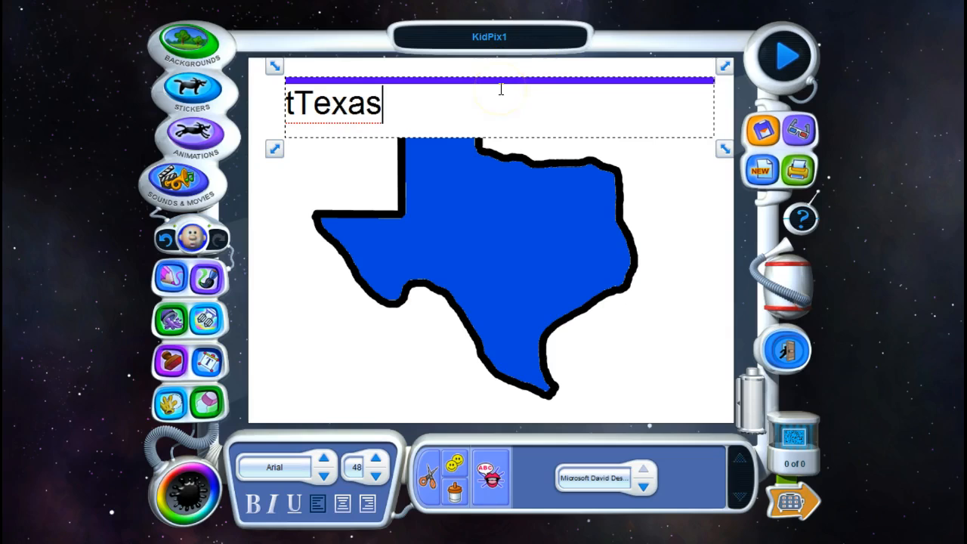
click(298, 106)
key(BackSpace)
click(476, 79)
drag(476, 78, 706, 86)
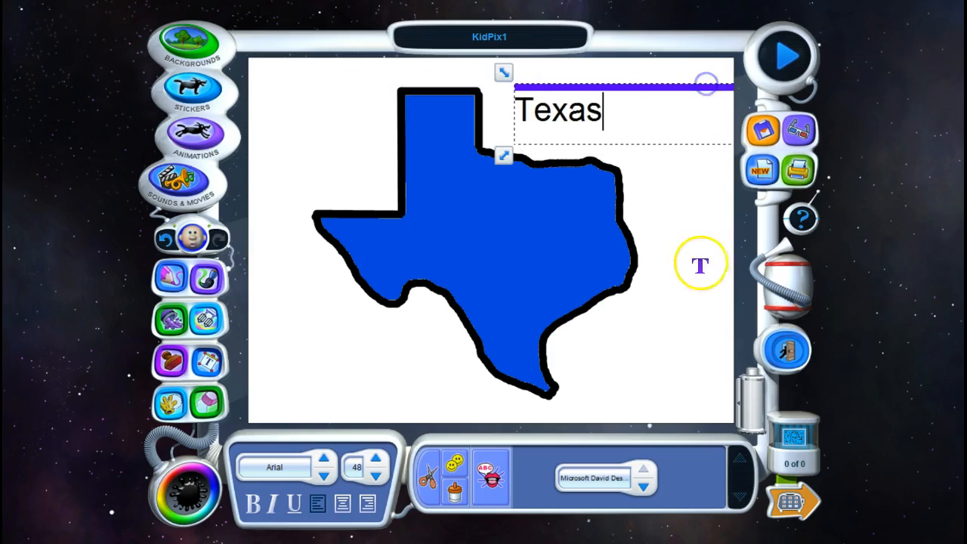
Step: Add the author's first name as text, set it to size 32, and move it to the drawing's lower-left corner
click(305, 395)
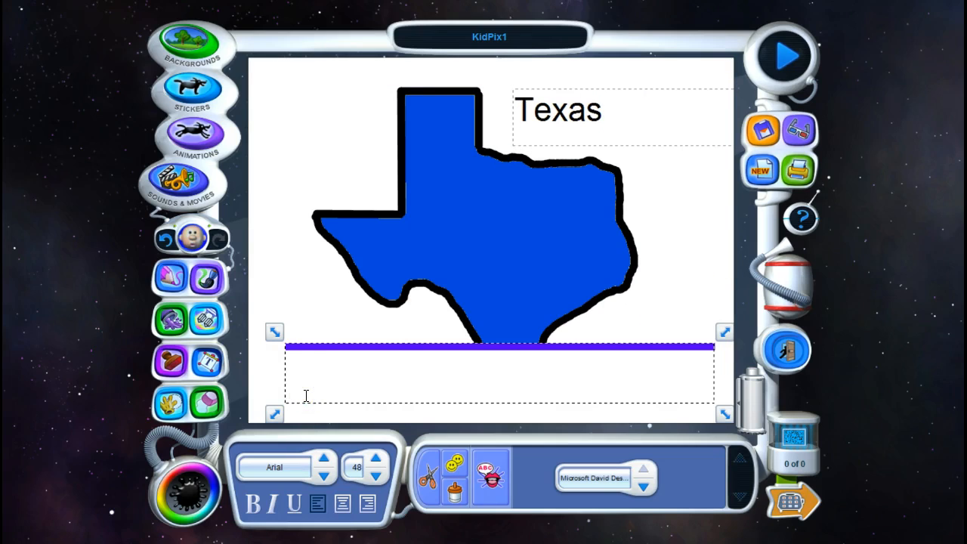
text(Michelle)
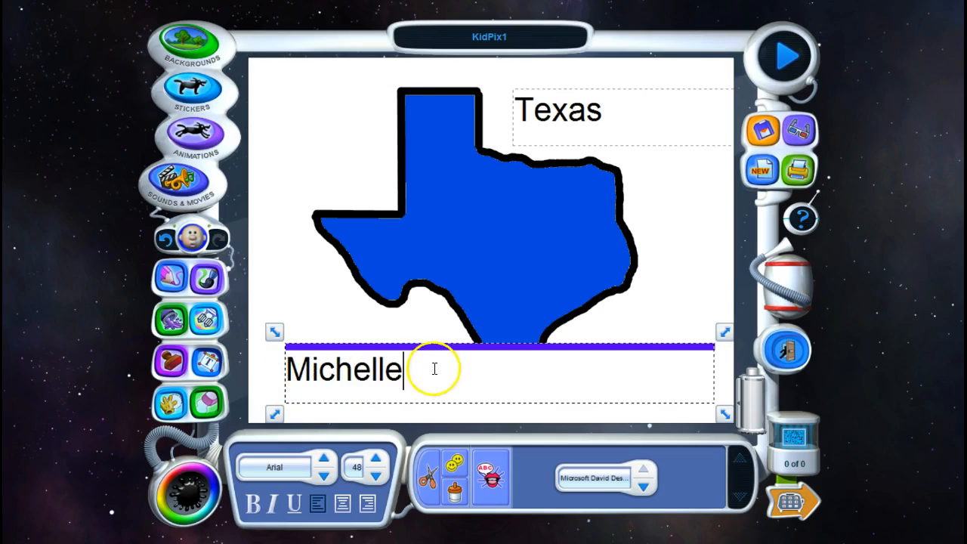
drag(434, 368, 274, 371)
click(376, 476)
click(375, 476)
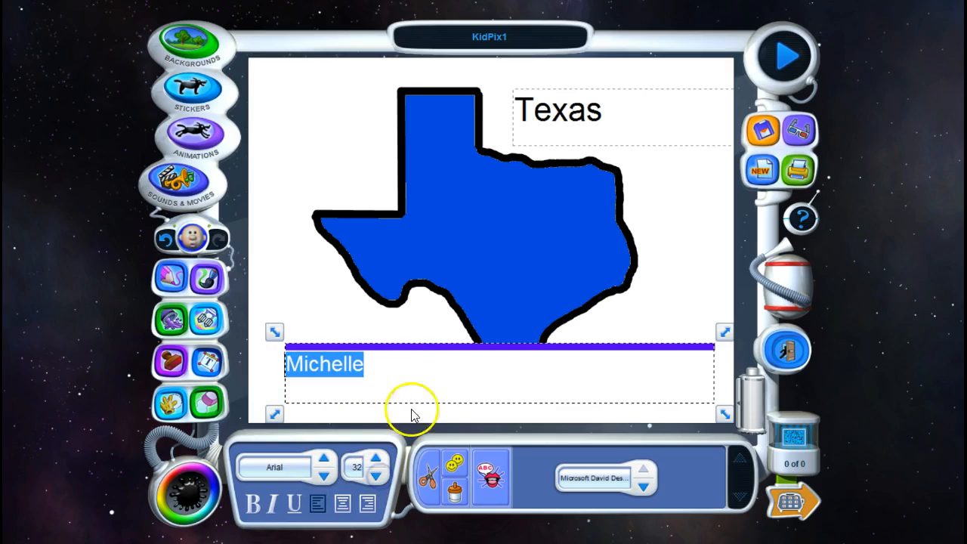
drag(417, 346, 389, 386)
Step: Add the label "San Antonio" at size 22 and move it onto the southern part of the map
click(797, 370)
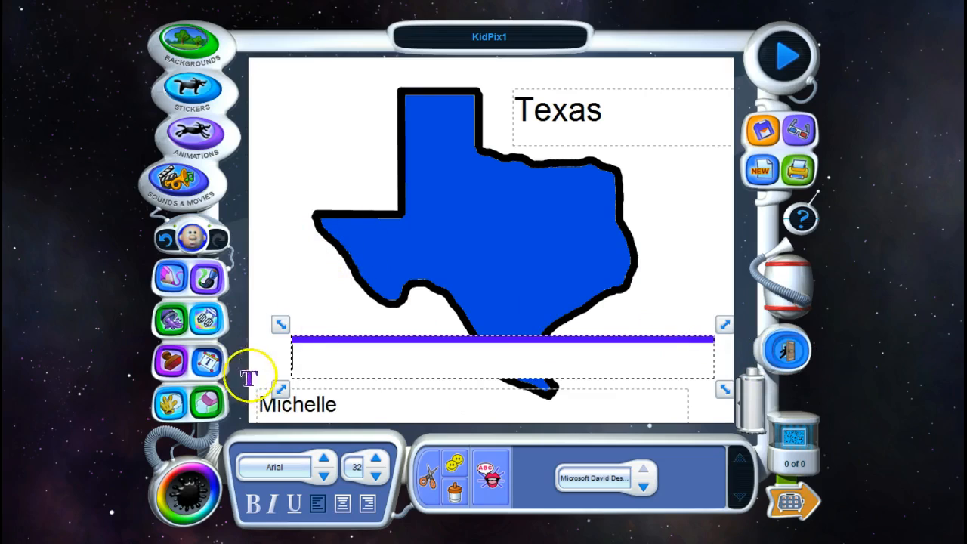
text(San Antonio)
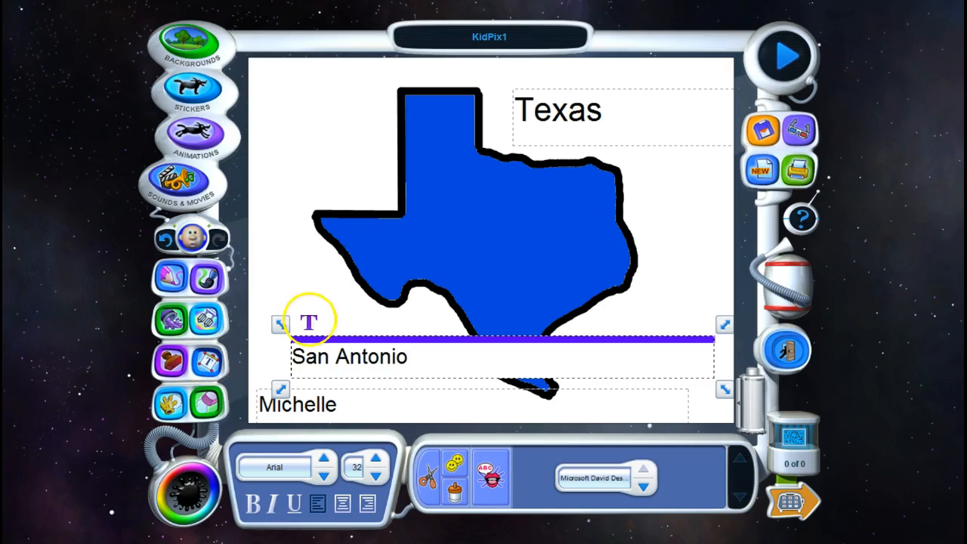
drag(409, 359, 282, 356)
click(376, 476)
click(376, 476)
click(375, 476)
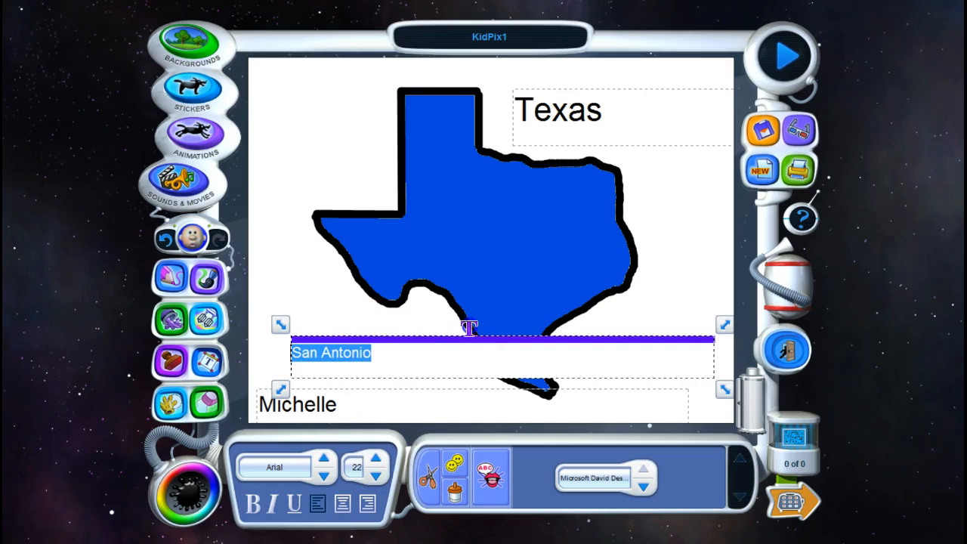
drag(473, 335, 654, 273)
Step: Change the San Antonio label's text color to white
drag(572, 289, 458, 289)
click(185, 495)
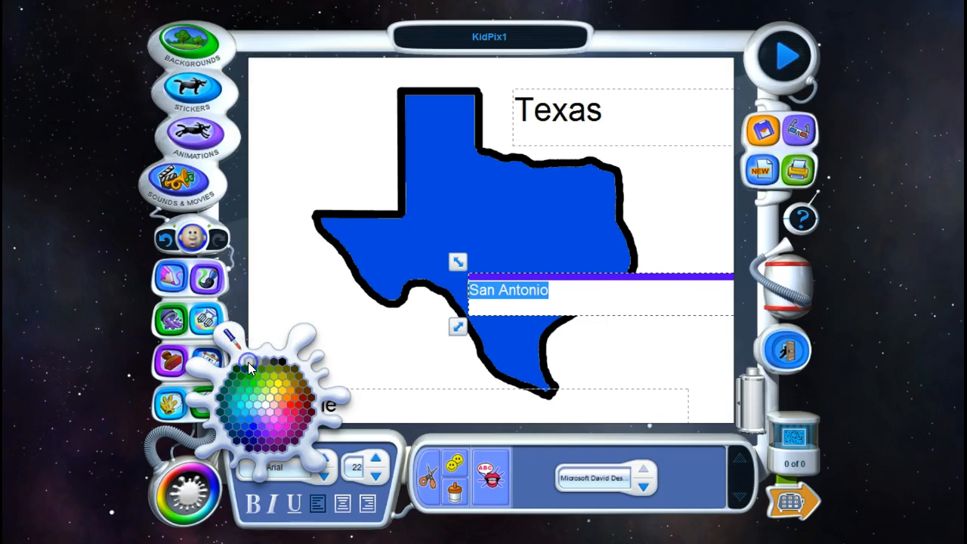
click(407, 366)
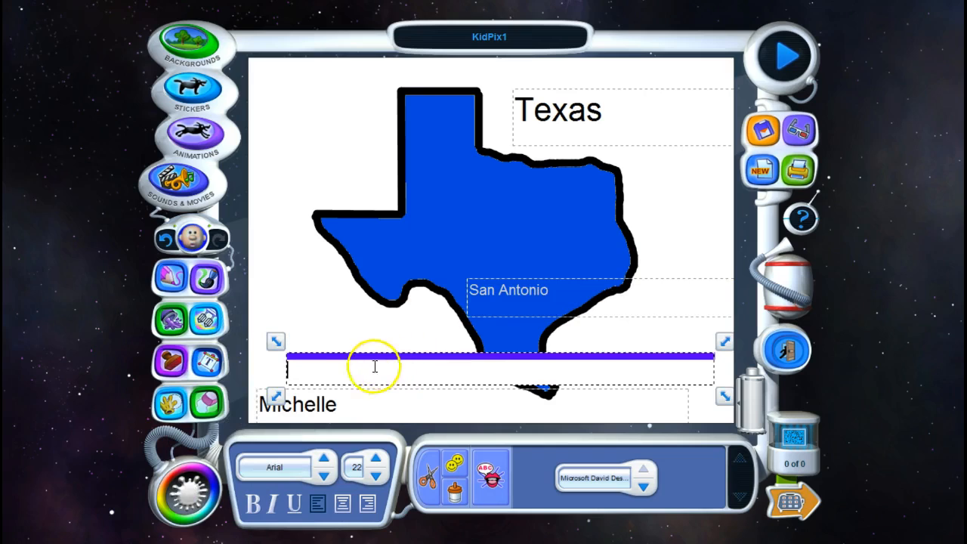
Step: Choose the star stamp on page 10 of the Ad Lib stamp collection
click(166, 361)
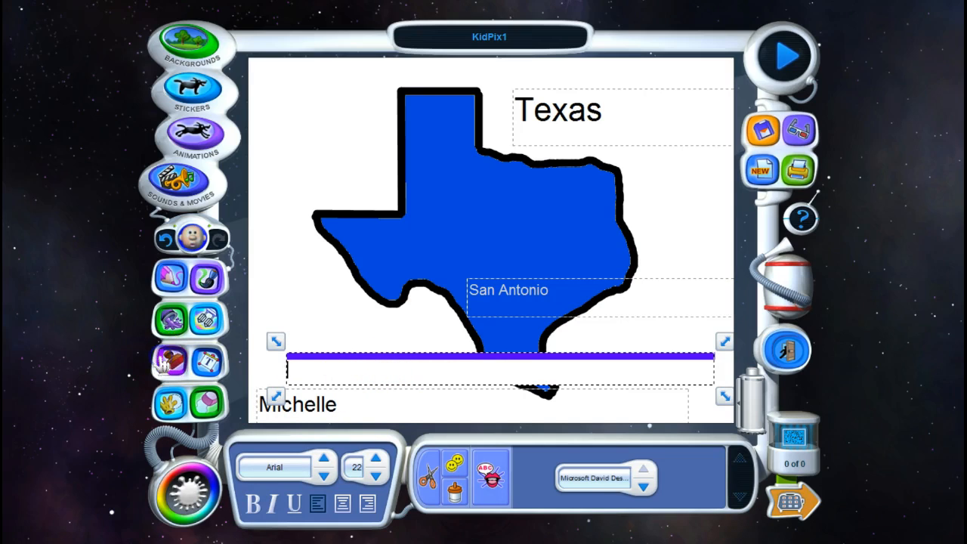
click(747, 496)
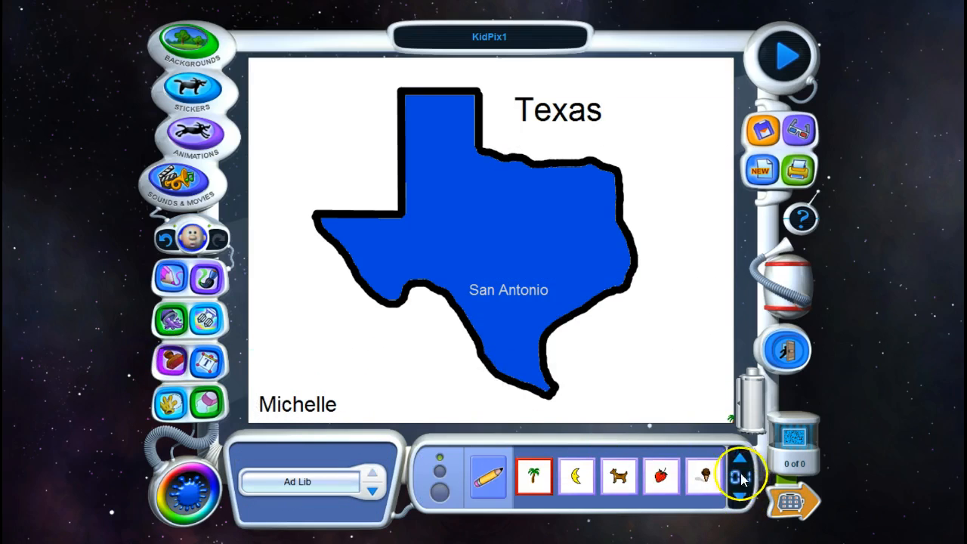
click(737, 459)
click(736, 459)
click(736, 459)
click(737, 458)
click(737, 459)
click(737, 459)
click(736, 458)
click(736, 459)
click(737, 459)
click(737, 459)
click(737, 459)
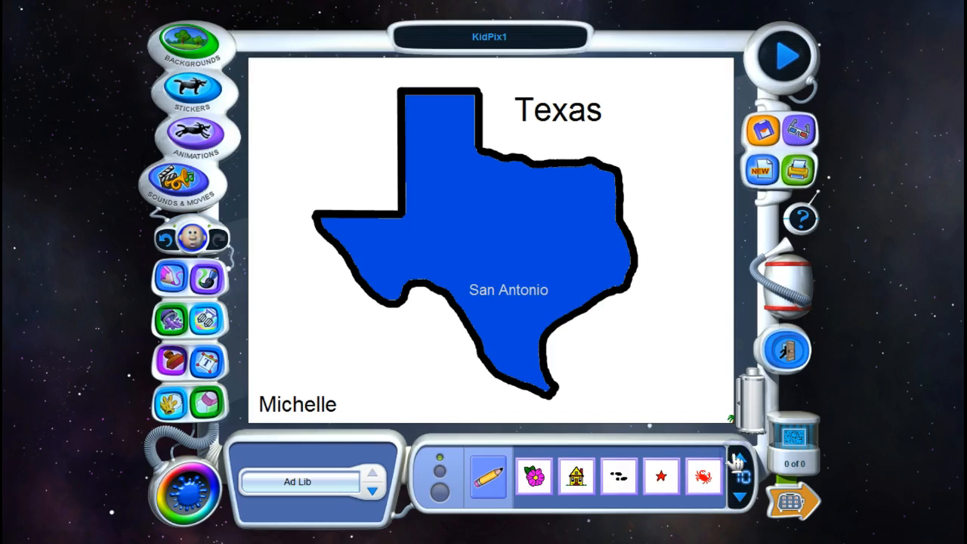
click(661, 476)
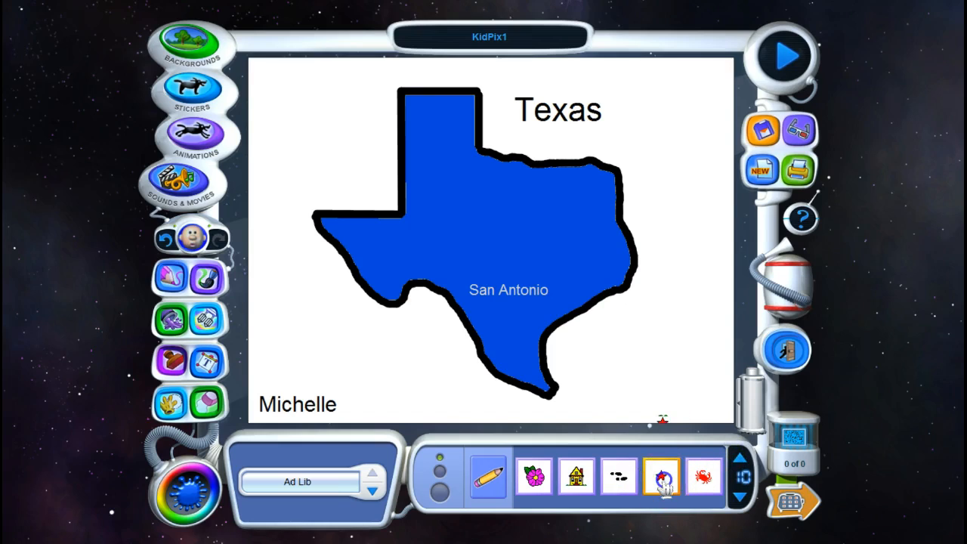
Step: Restore the star stamp to its original design and fill its inside with red in the Stamp Editor
click(488, 476)
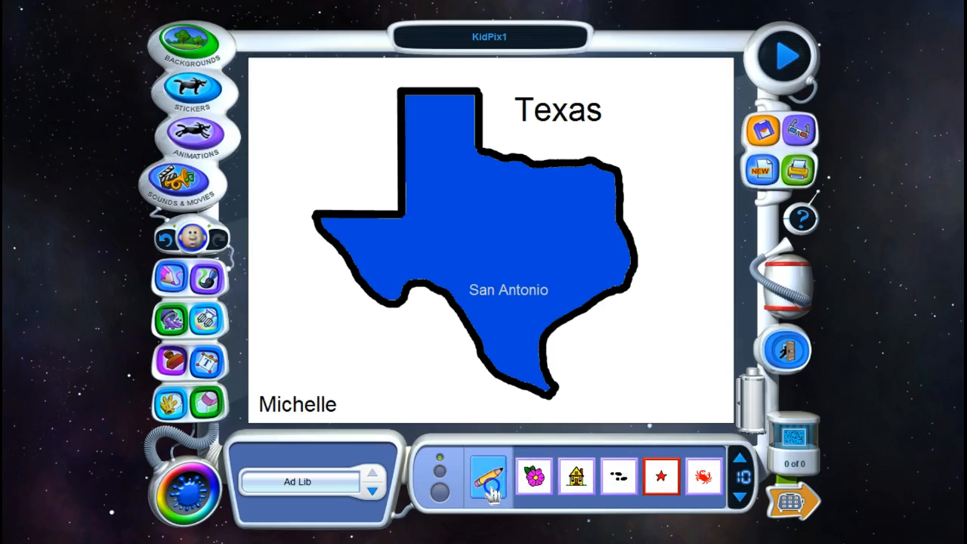
click(446, 376)
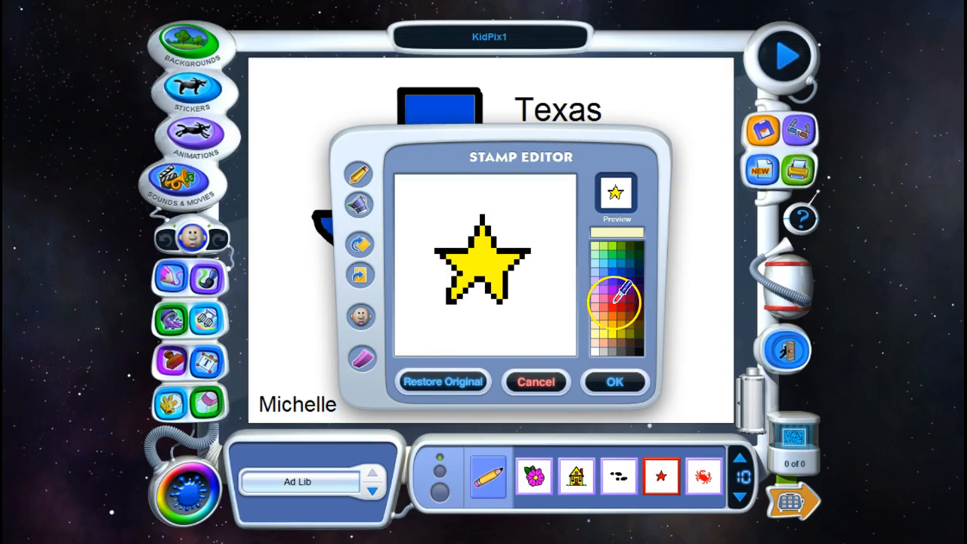
click(614, 304)
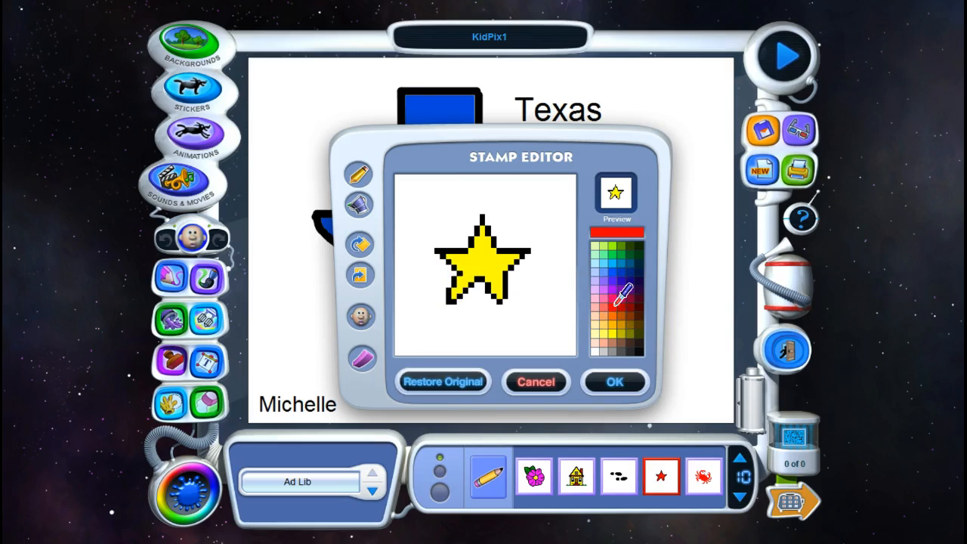
click(359, 204)
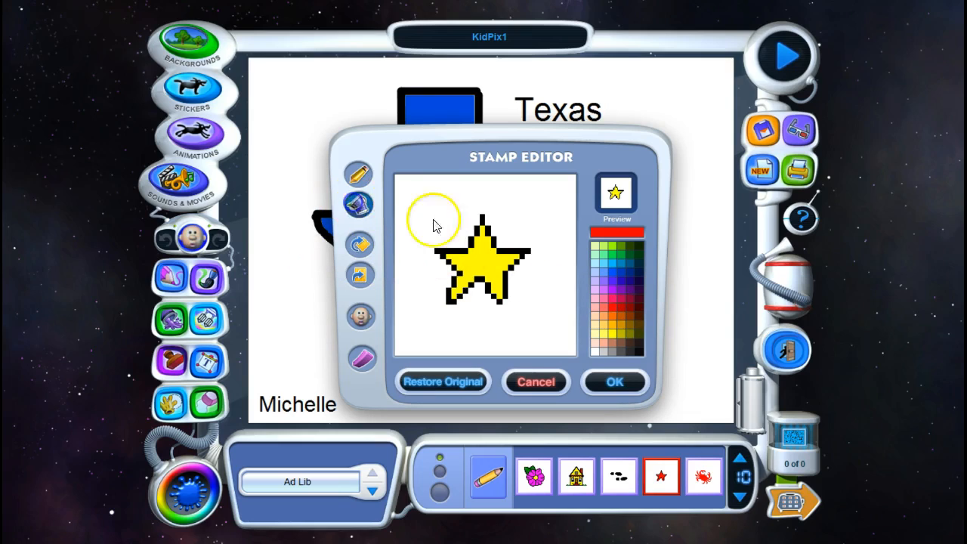
click(493, 255)
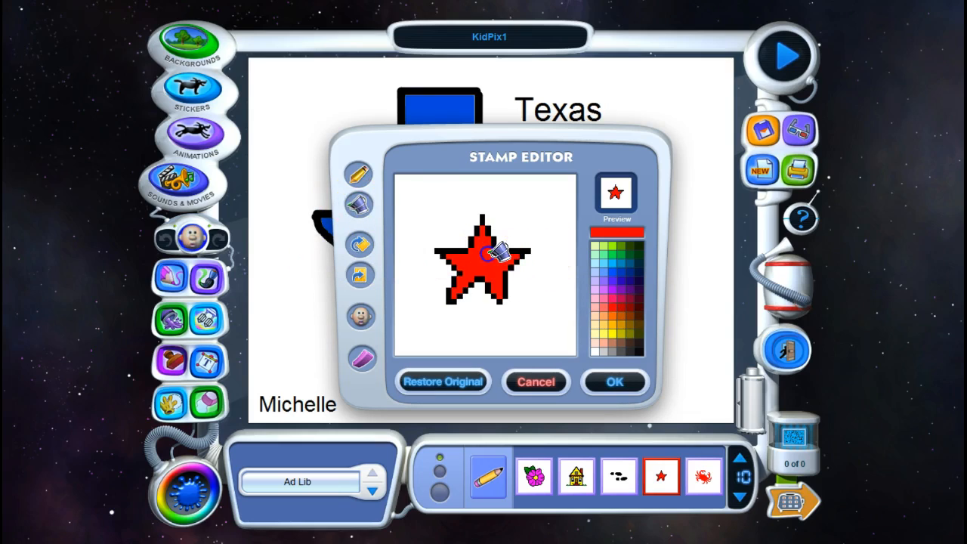
click(624, 389)
Step: Stamp a medium-size red star at San Antonio's location and move the city label just below it
click(503, 308)
click(439, 489)
click(440, 470)
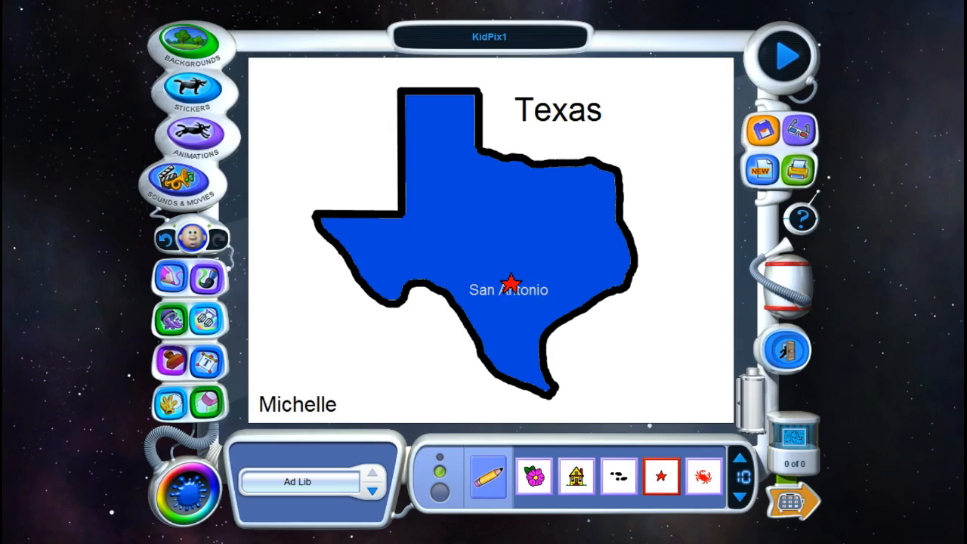
click(510, 283)
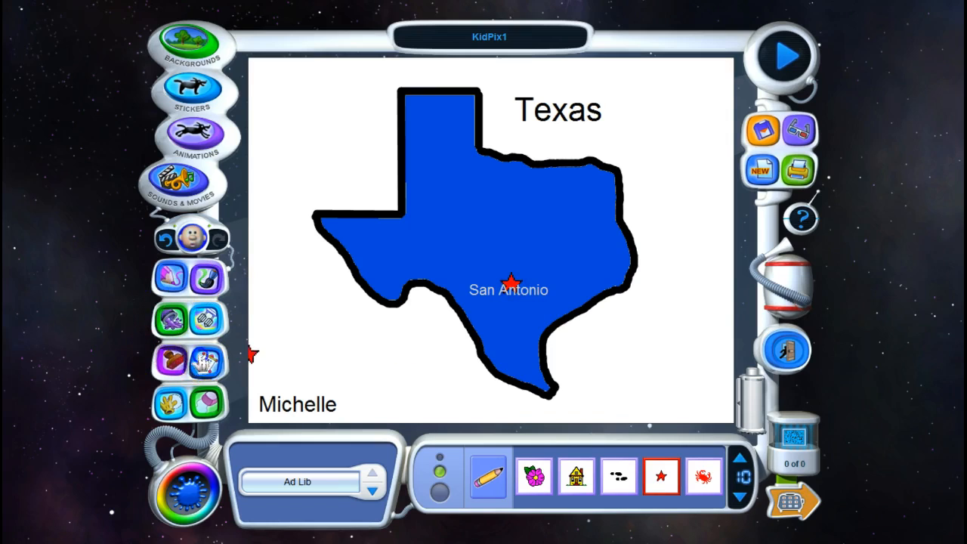
drag(554, 282, 581, 285)
click(642, 310)
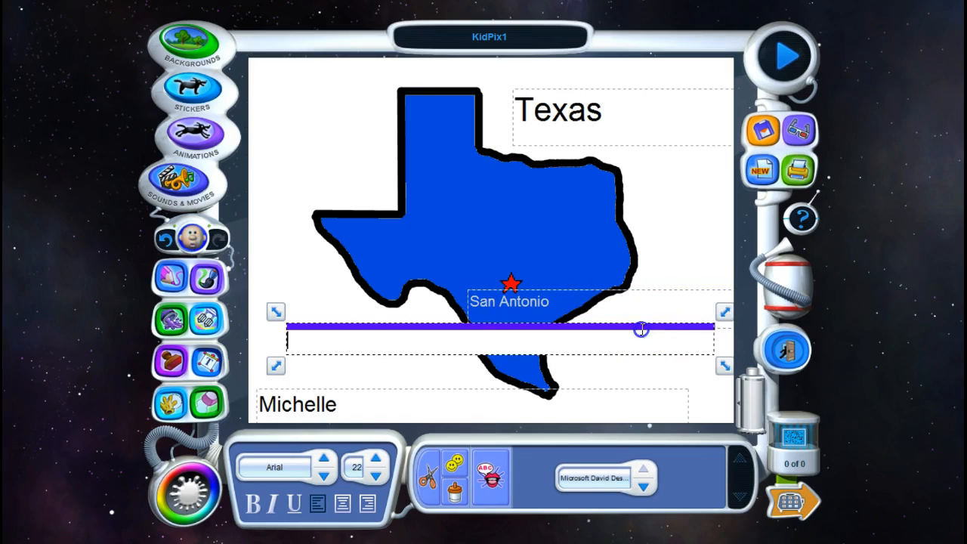
Step: Draw a short blue horizontal pencil line left of the panhandle, and undo a vertical line drawn across it
click(185, 280)
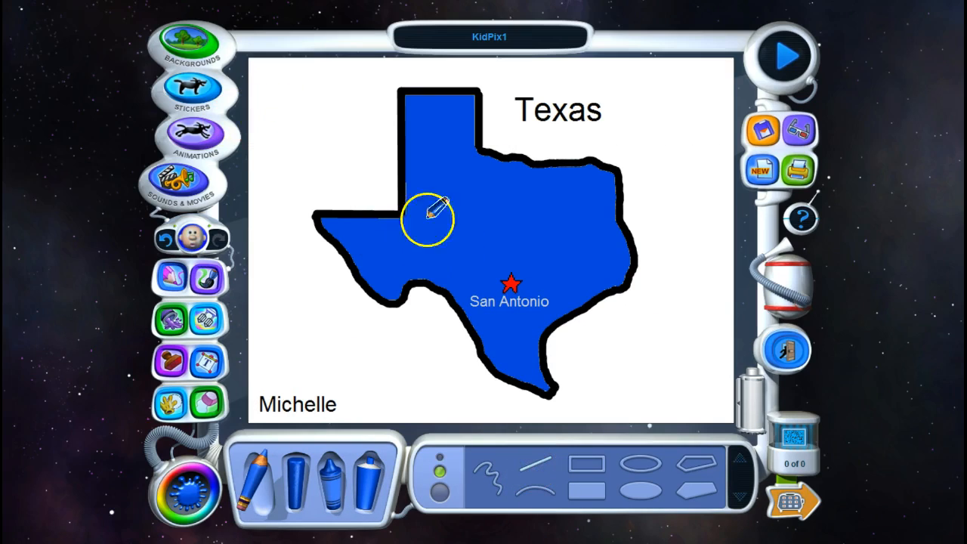
drag(272, 122, 360, 121)
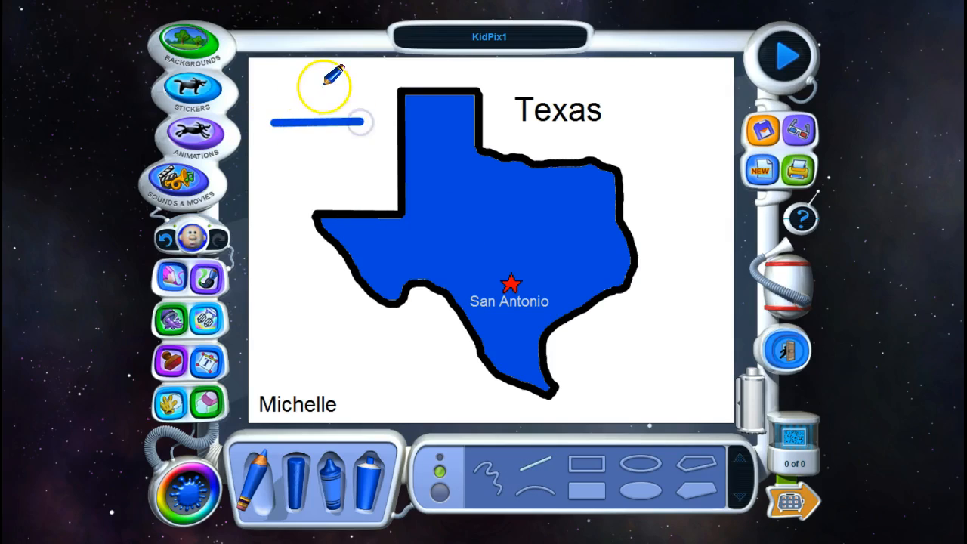
drag(310, 81, 309, 175)
click(189, 240)
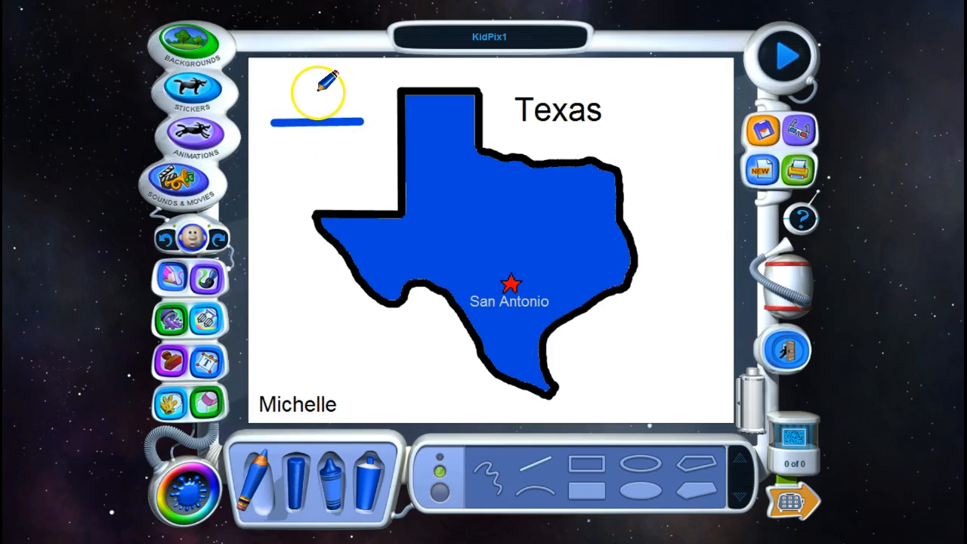
Step: Draw a short vertical blue pencil line across the horizontal one to form a cross, and add a text label N below it
drag(318, 89, 320, 164)
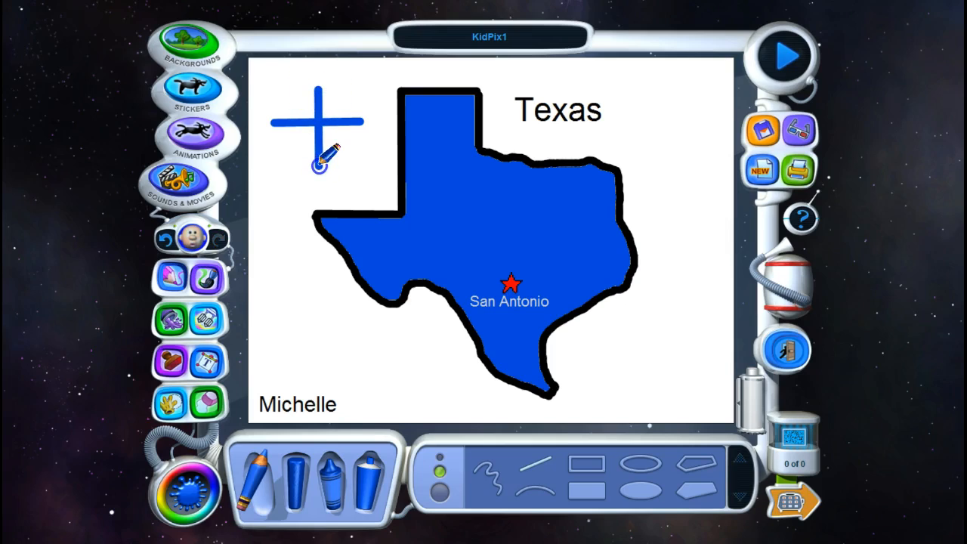
click(206, 363)
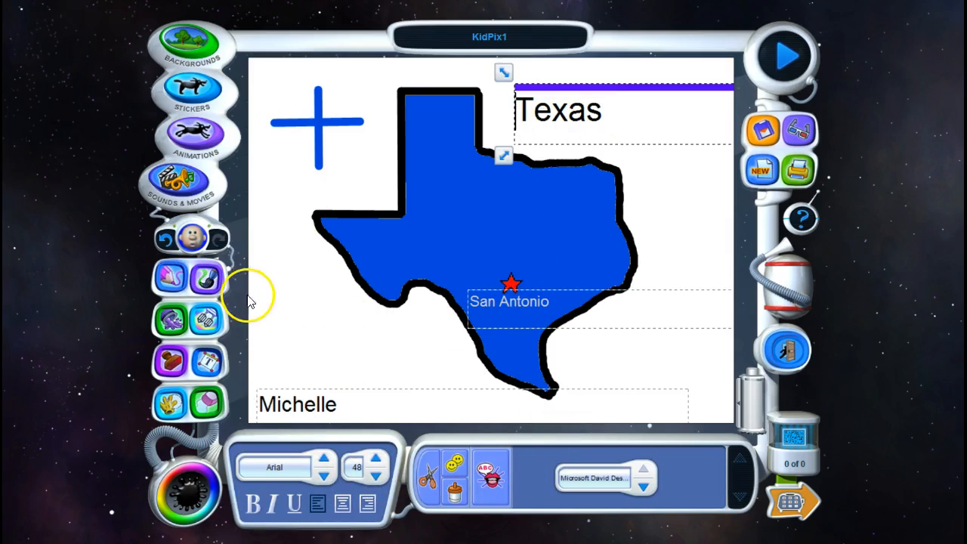
click(279, 216)
text(N)
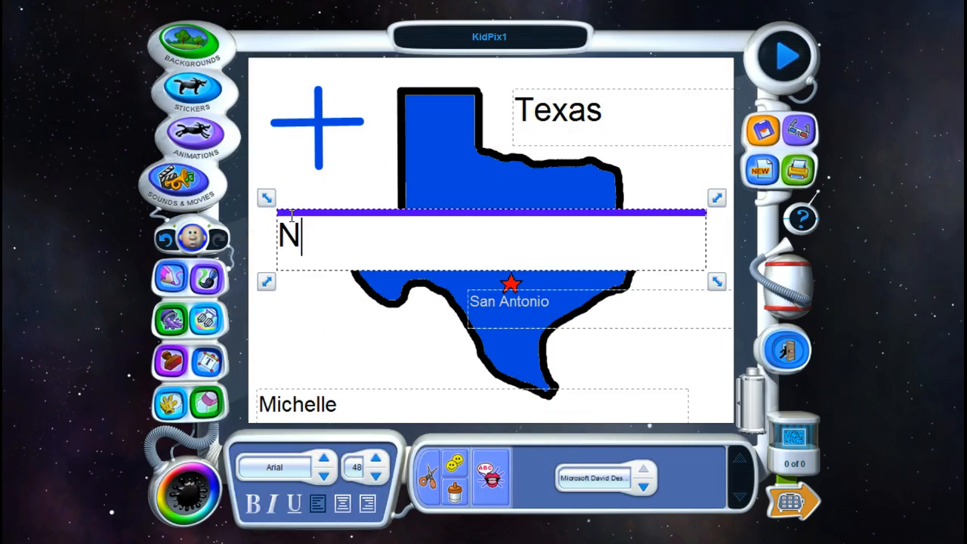
Step: Move the N label to the upper end of the cross and set its font size to 28
drag(293, 219, 294, 87)
click(374, 474)
click(374, 475)
click(374, 475)
click(340, 379)
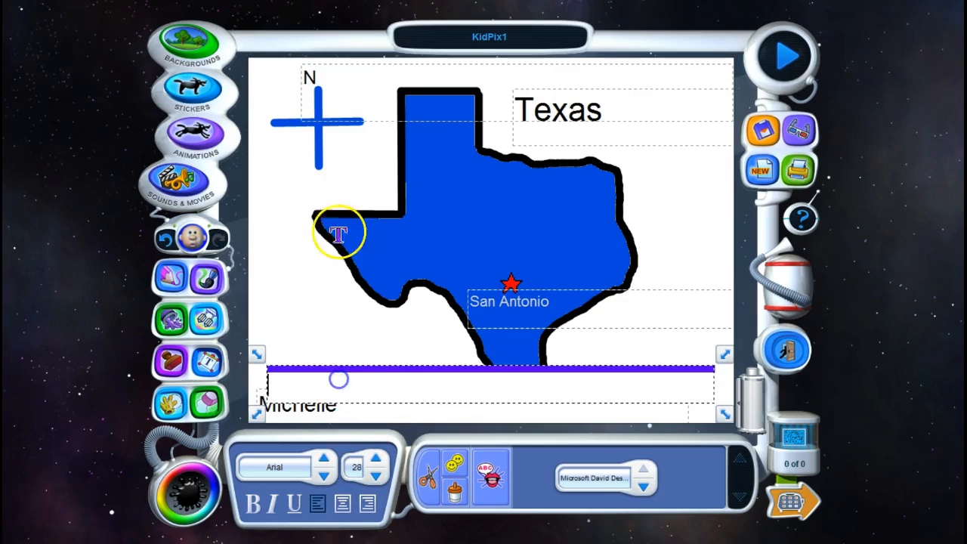
Step: Shift the N label slightly right to centre it over the vertical line, and return to the pencil tool
click(329, 65)
click(319, 68)
drag(319, 68, 325, 67)
click(261, 246)
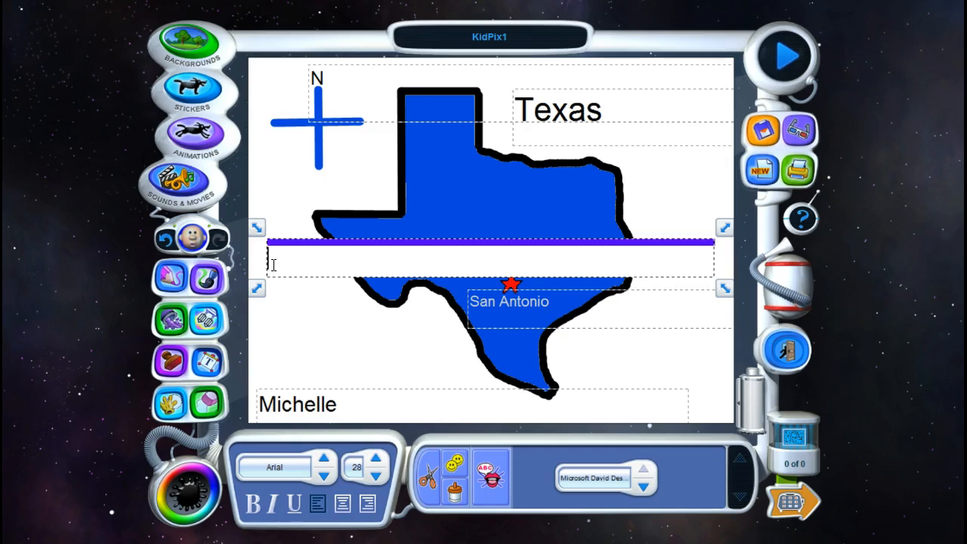
click(173, 278)
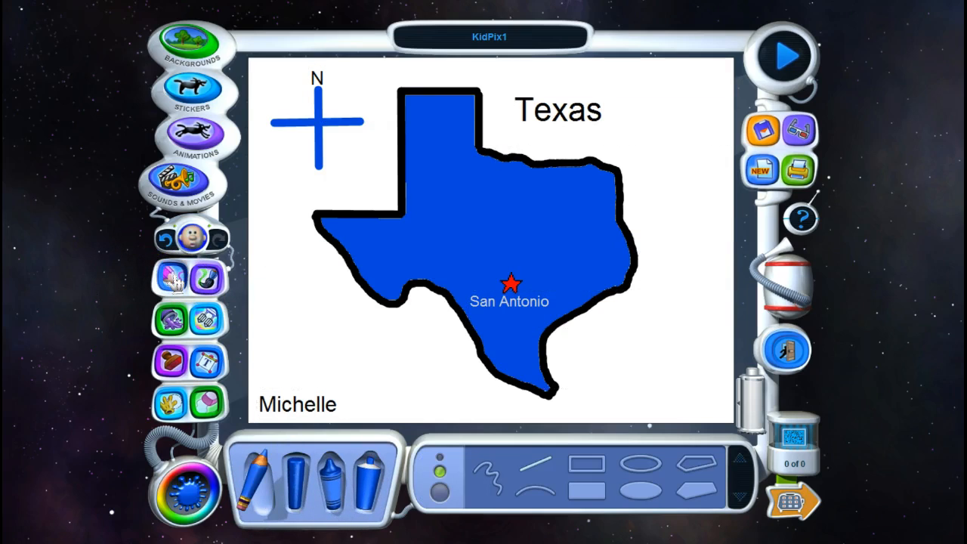